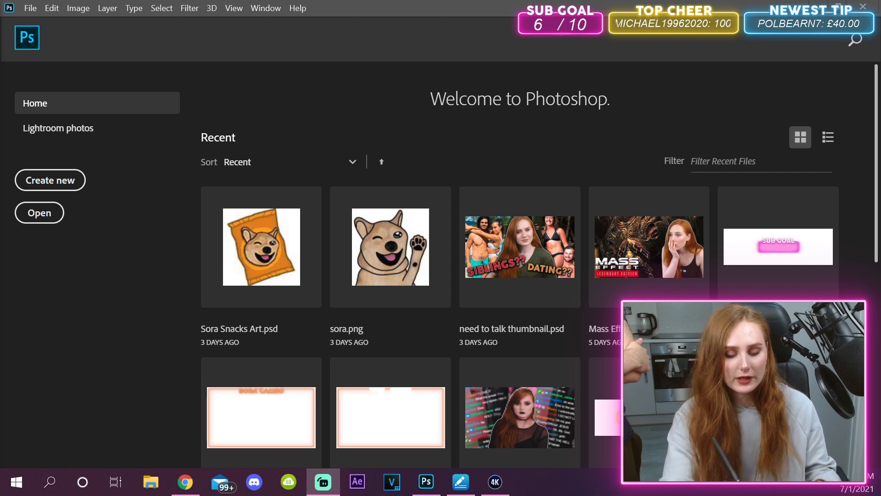
# - Create a new 1080 x 1080 pixel RGB document at 300 pixels per inch with a white background
pyautogui.click(50, 179)
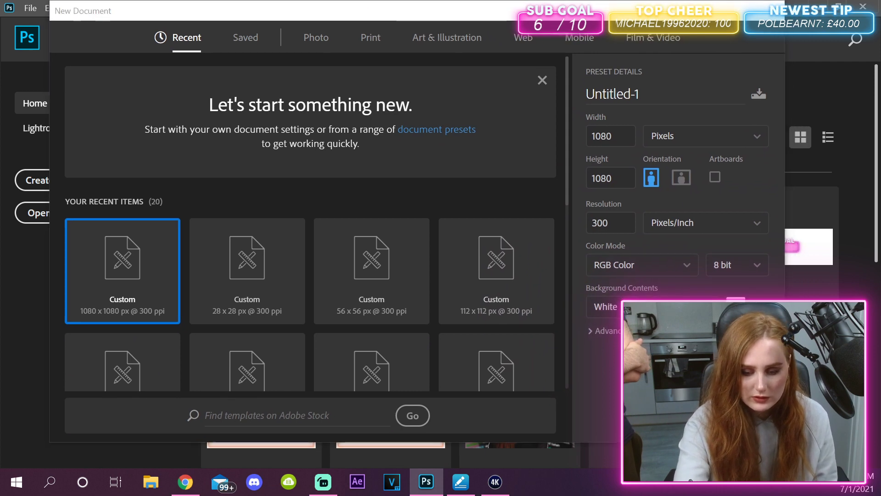
pyautogui.click(360, 14)
pyautogui.press('Tab')
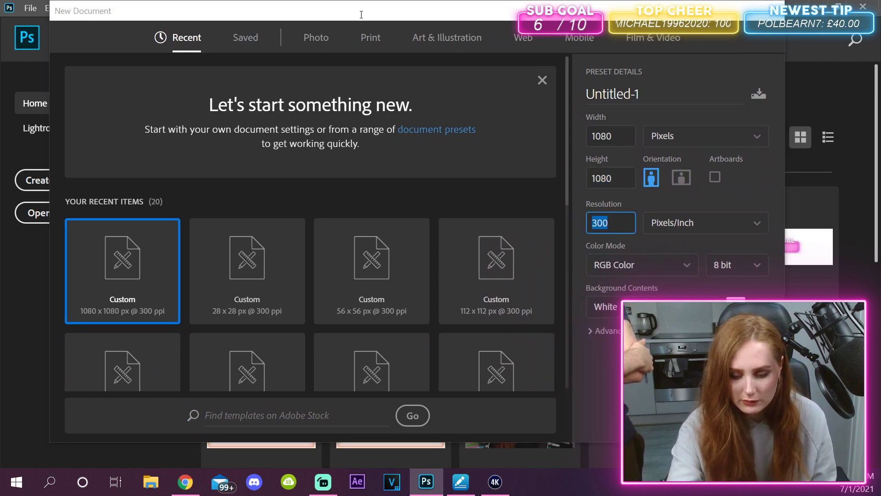
pyautogui.press('Return')
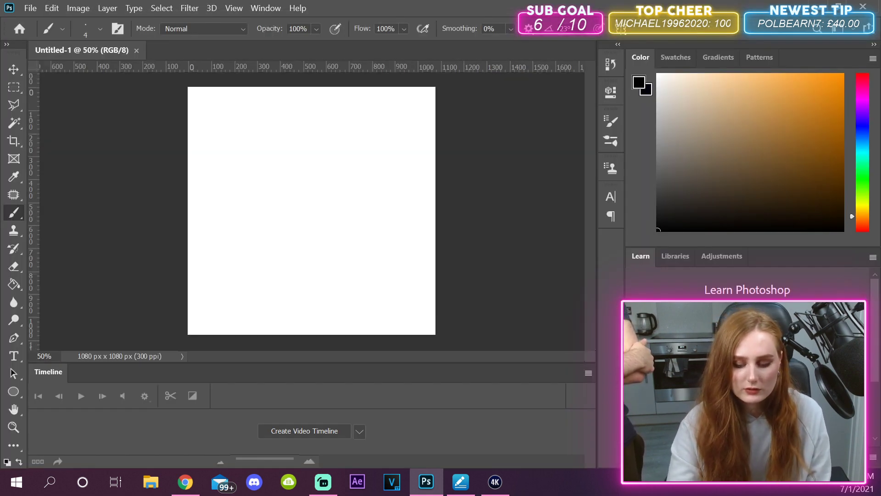
# - Scribble thin black test loops and wavy lines across the canvas with the 4 px brush
pyautogui.moveTo(288, 206)
pyautogui.mouseDown()
pyautogui.moveTo(358, 157)
pyautogui.moveTo(328, 248)
pyautogui.mouseUp()
pyautogui.moveTo(334, 212)
pyautogui.mouseDown()
pyautogui.moveTo(319, 245)
pyautogui.moveTo(343, 217)
pyautogui.mouseUp()
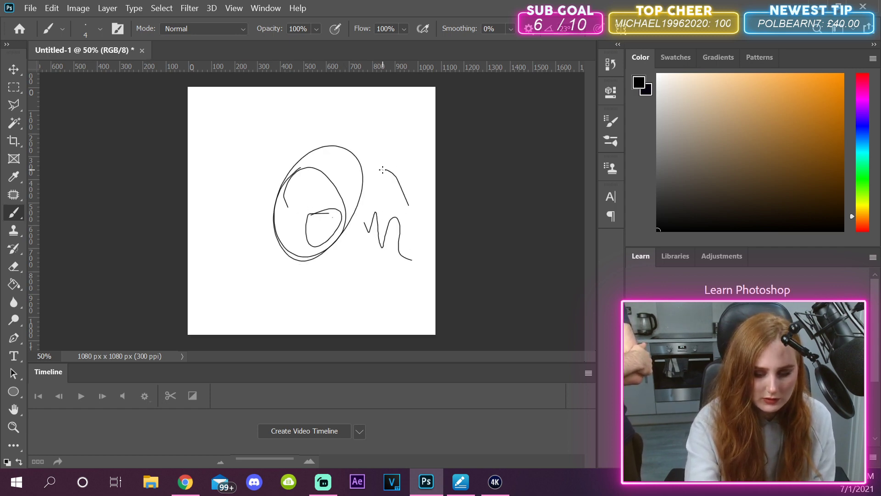
pyautogui.moveTo(382, 170); pyautogui.dragTo(328, 147)
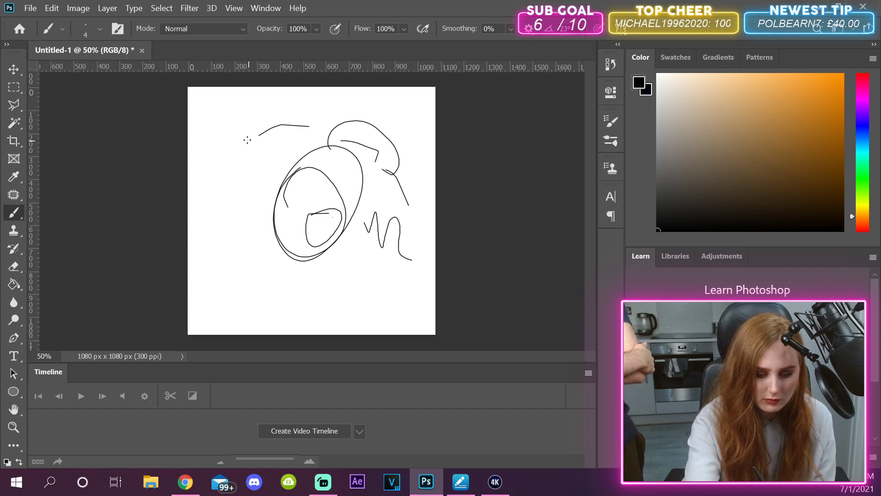
pyautogui.moveTo(232, 139)
pyautogui.mouseDown()
pyautogui.moveTo(242, 275)
pyautogui.moveTo(239, 170)
pyautogui.mouseUp()
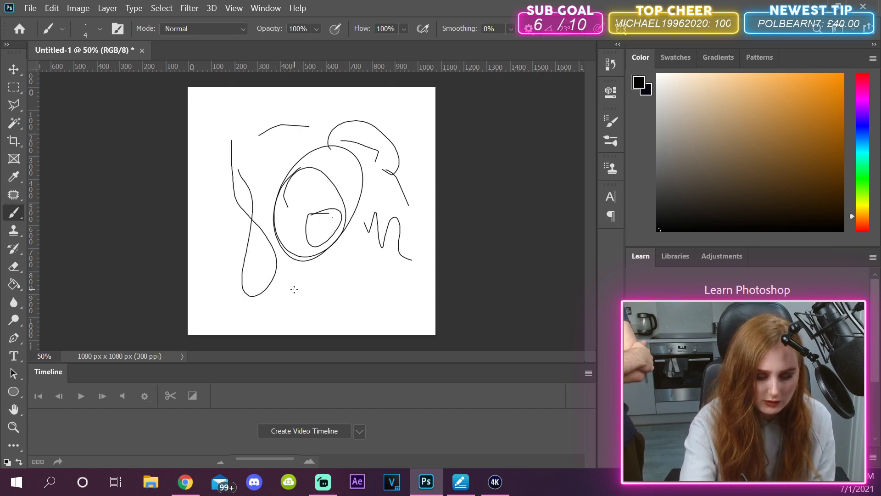
pyautogui.moveTo(294, 289)
pyautogui.mouseDown()
pyautogui.moveTo(396, 230)
pyautogui.moveTo(403, 297)
pyautogui.mouseUp()
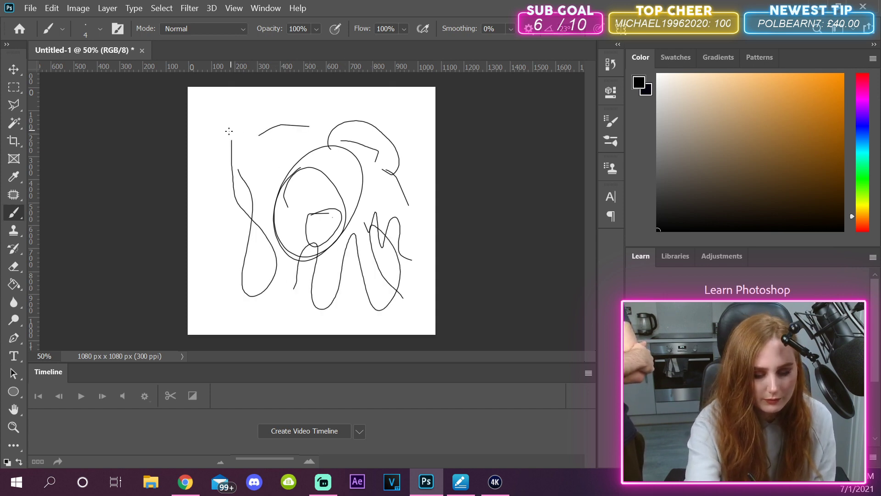
pyautogui.moveTo(229, 132)
pyautogui.mouseDown()
pyautogui.moveTo(254, 141)
pyautogui.moveTo(277, 154)
pyautogui.mouseUp()
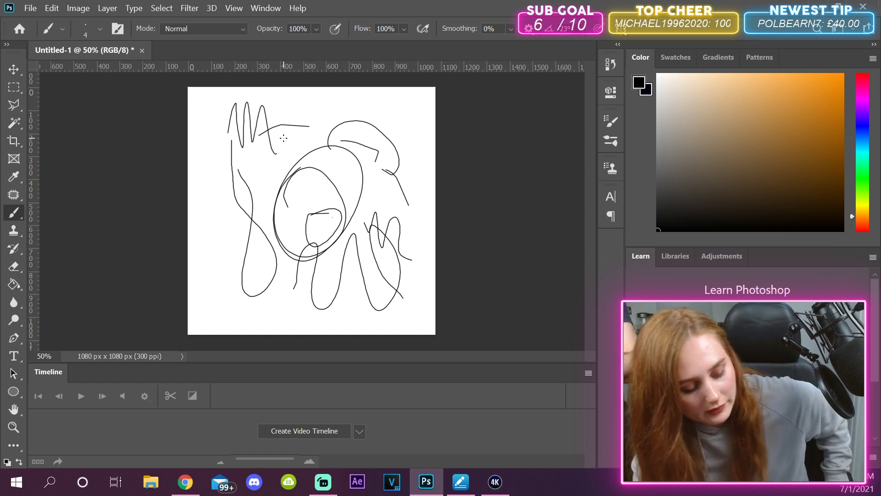
pyautogui.moveTo(374, 124); pyautogui.dragTo(392, 110)
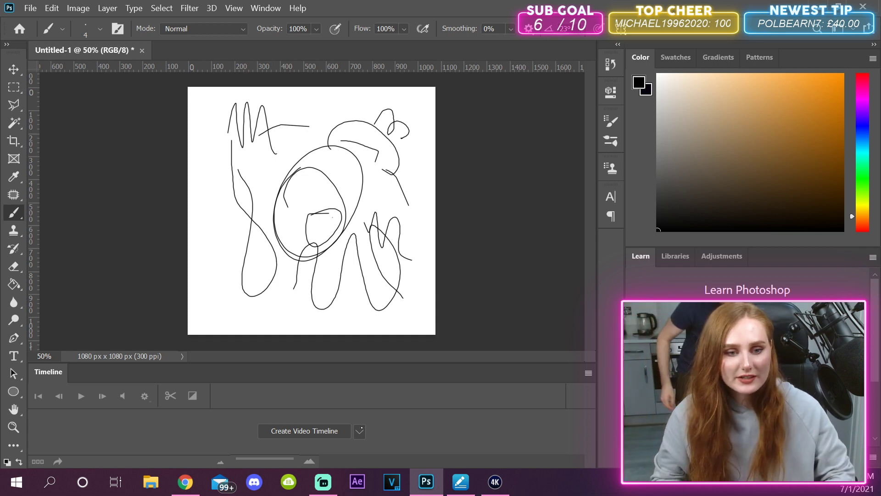
# - Set the brush size to 155 px with 0% hardness, and paint soft black test strokes on the canvas
pyautogui.click(63, 28)
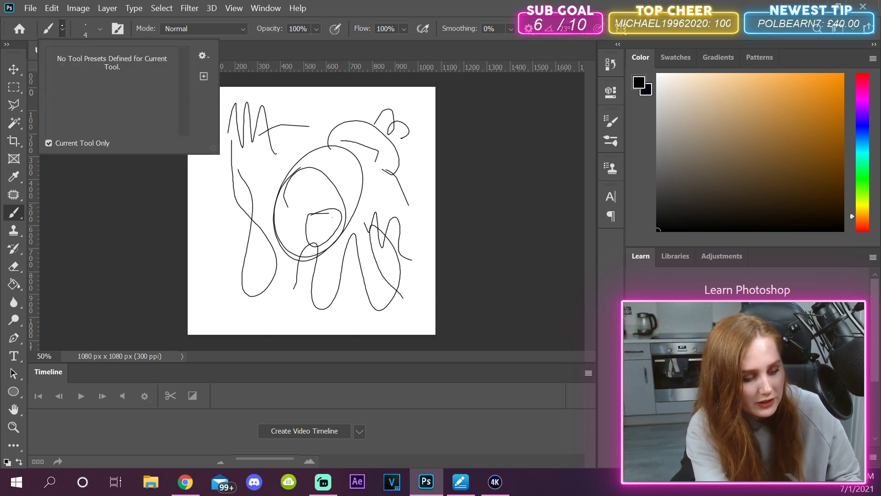
pyautogui.click(85, 29)
pyautogui.moveTo(102, 71); pyautogui.dragTo(109, 72)
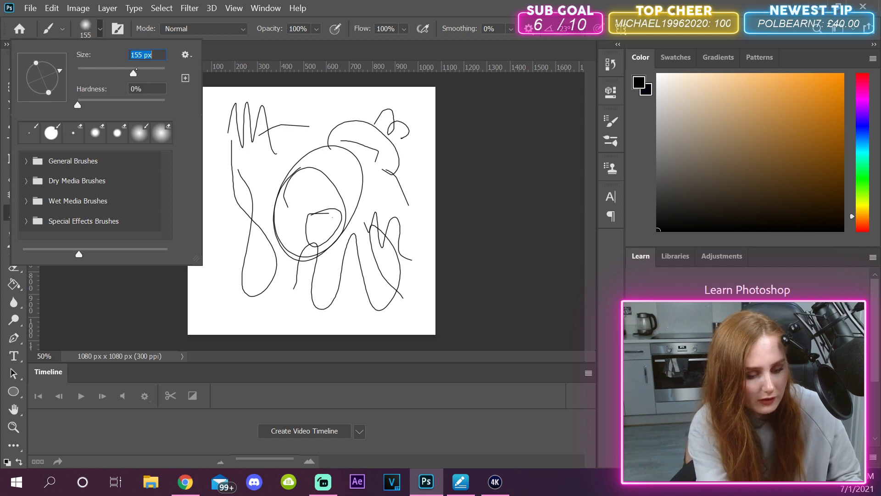
pyautogui.click(260, 179)
pyautogui.moveTo(260, 179); pyautogui.dragTo(283, 162)
pyautogui.click(218, 176)
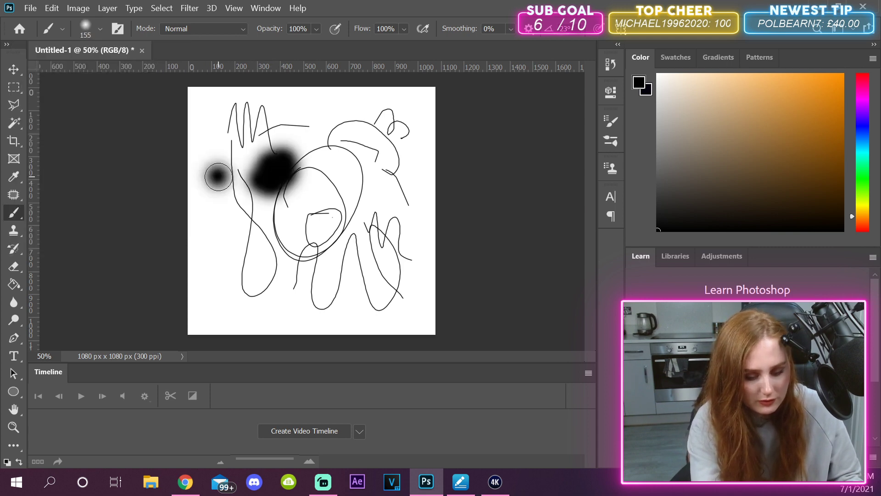
pyautogui.moveTo(218, 204)
pyautogui.mouseDown()
pyautogui.moveTo(230, 302)
pyautogui.moveTo(244, 266)
pyautogui.moveTo(269, 296)
pyautogui.moveTo(313, 274)
pyautogui.moveTo(359, 276)
pyautogui.mouseUp()
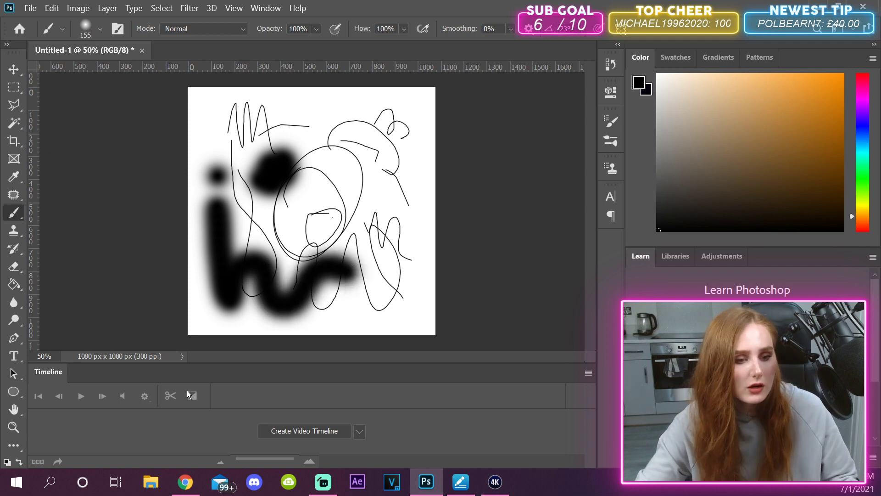
# - Switch to Huion Tablet to restore the default calibration, and cover the Photoshop canvas with broad soft black strokes
pyautogui.hotkey('alt', 'Tab')
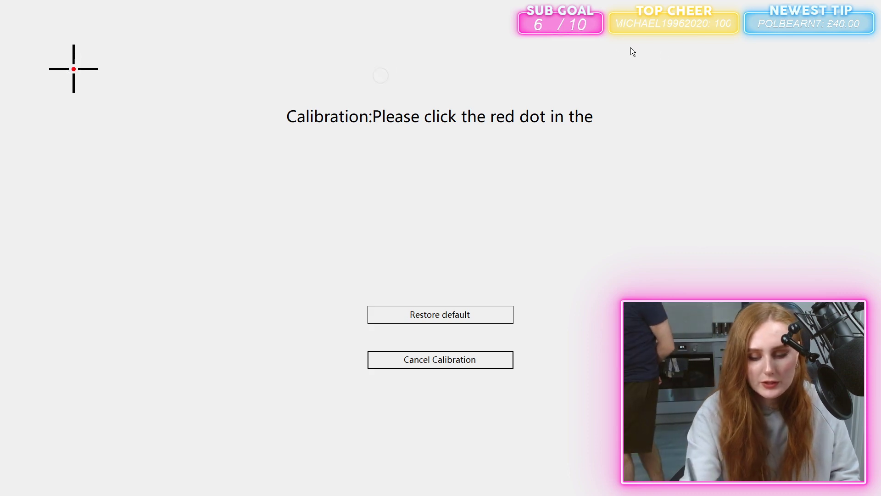
pyautogui.click(473, 315)
pyautogui.moveTo(396, 195)
pyautogui.mouseDown()
pyautogui.moveTo(392, 288)
pyautogui.moveTo(354, 133)
pyautogui.moveTo(316, 115)
pyautogui.moveTo(348, 112)
pyautogui.moveTo(349, 119)
pyautogui.moveTo(272, 114)
pyautogui.moveTo(326, 166)
pyautogui.moveTo(329, 206)
pyautogui.moveTo(261, 216)
pyautogui.moveTo(216, 105)
pyautogui.moveTo(358, 100)
pyautogui.moveTo(397, 120)
pyautogui.moveTo(397, 179)
pyautogui.moveTo(347, 137)
pyautogui.moveTo(319, 153)
pyautogui.moveTo(334, 165)
pyautogui.moveTo(368, 151)
pyautogui.moveTo(372, 191)
pyautogui.moveTo(297, 324)
pyautogui.moveTo(396, 313)
pyautogui.mouseUp()
pyautogui.moveTo(278, 324)
pyautogui.mouseDown()
pyautogui.moveTo(265, 176)
pyautogui.moveTo(339, 250)
pyautogui.moveTo(233, 198)
pyautogui.moveTo(178, 138)
pyautogui.moveTo(204, 151)
pyautogui.moveTo(290, 132)
pyautogui.moveTo(321, 145)
pyautogui.moveTo(327, 181)
pyautogui.moveTo(214, 290)
pyautogui.moveTo(216, 304)
pyautogui.moveTo(383, 187)
pyautogui.moveTo(424, 116)
pyautogui.moveTo(413, 321)
pyautogui.moveTo(270, 339)
pyautogui.moveTo(215, 328)
pyautogui.moveTo(246, 187)
pyautogui.mouseUp()
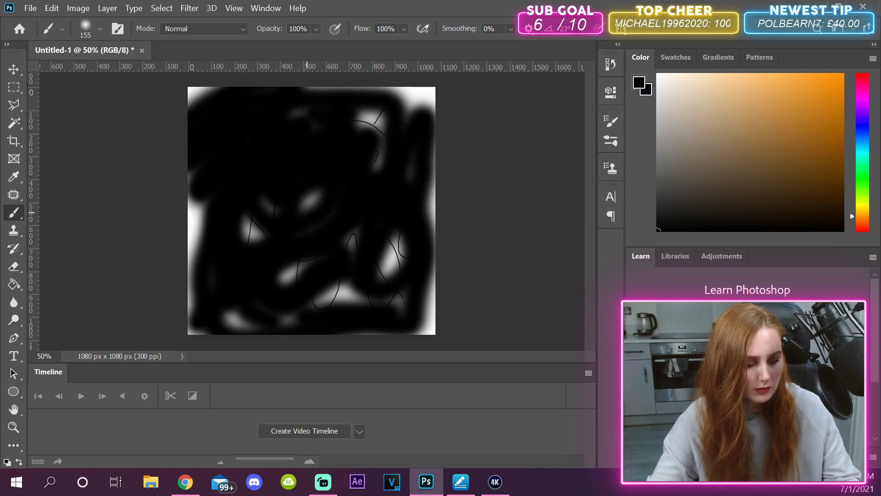
# - Test zooming by repeatedly enlarging and reducing the canvas view, finishing at 12.5%
pyautogui.hotkey('ctrl', '-')
pyautogui.hotkey('ctrl', '-')
pyautogui.hotkey('ctrl', '-')
pyautogui.hotkey('ctrl', '+')
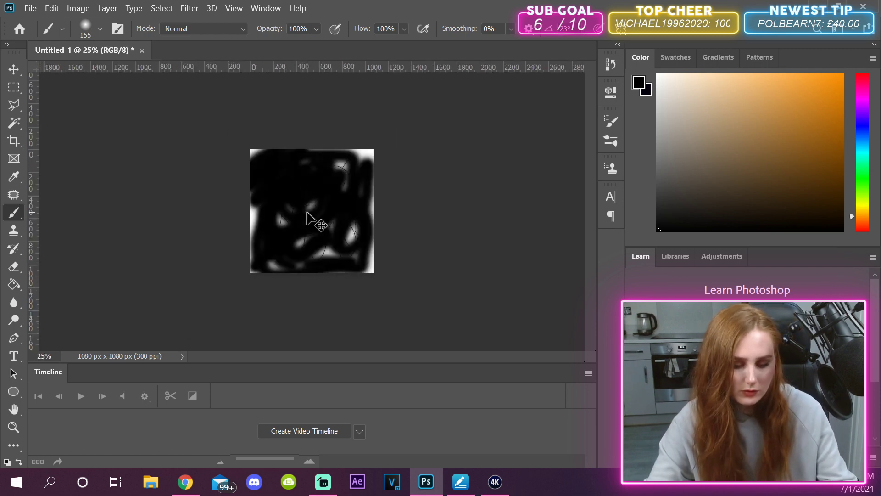
pyautogui.hotkey('ctrl', '+')
pyautogui.hotkey('ctrl', '+')
pyautogui.hotkey('ctrl', '+')
pyautogui.hotkey('ctrl', '-')
pyautogui.hotkey('ctrl', '-')
pyautogui.hotkey('ctrl', '-')
pyautogui.hotkey('ctrl', '+')
pyautogui.hotkey('ctrl', '+')
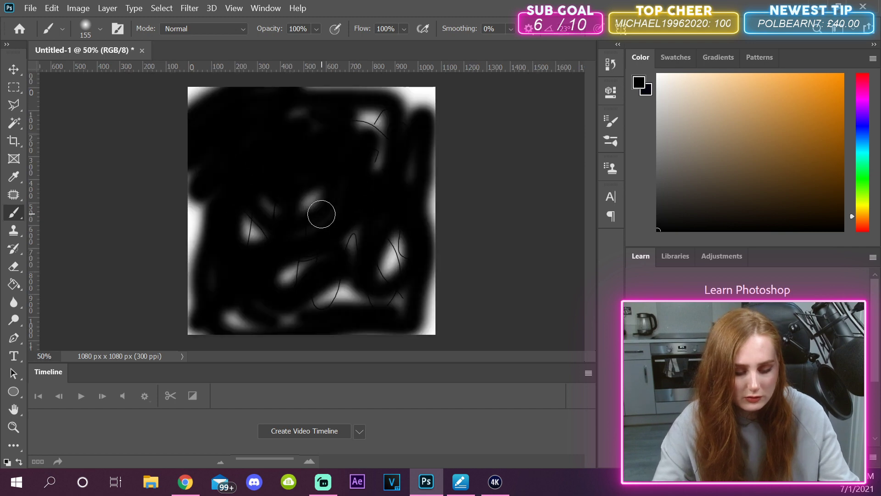
pyautogui.hotkey('ctrl', '-')
pyautogui.hotkey('ctrl', '+')
pyautogui.hotkey('ctrl', '-')
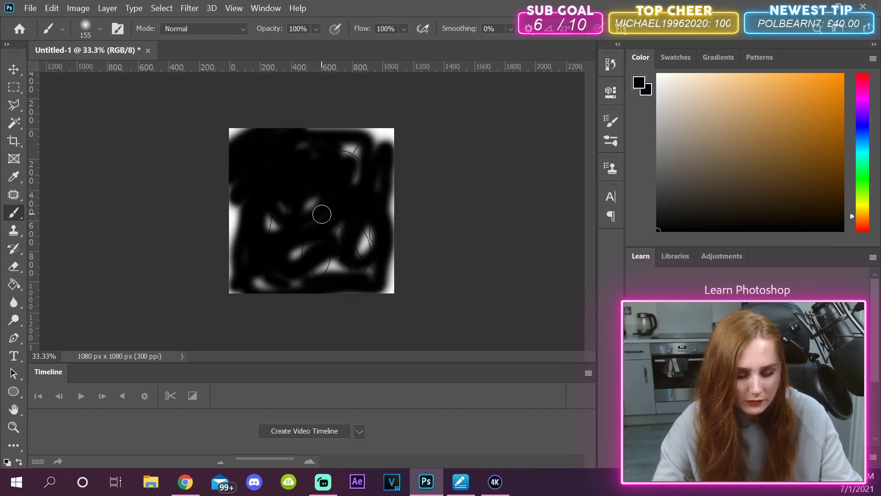
pyautogui.hotkey('ctrl', '+')
pyautogui.hotkey('ctrl', '+')
pyautogui.hotkey('ctrl', '+')
pyautogui.hotkey('ctrl', '+')
pyautogui.hotkey('ctrl', '-')
pyautogui.hotkey('ctrl', '-')
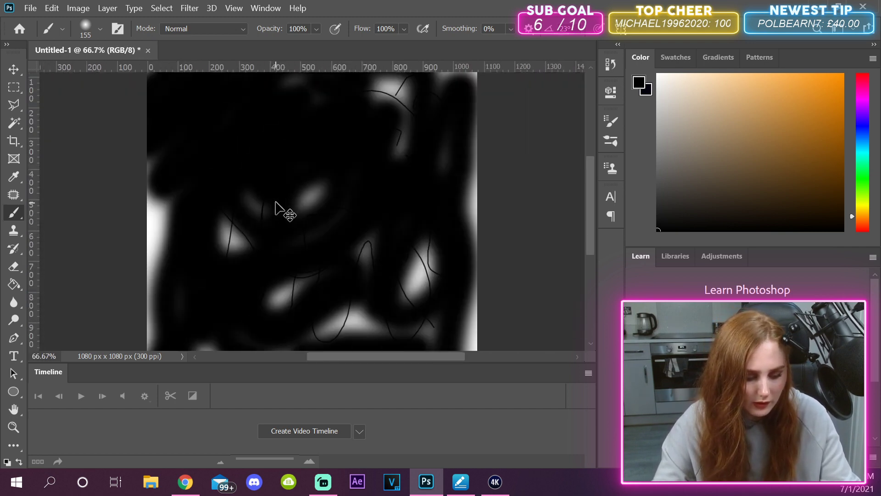
pyautogui.hotkey('ctrl', '-')
pyautogui.hotkey('ctrl', '-')
pyautogui.hotkey('ctrl', '-')
pyautogui.hotkey('ctrl', '-')
pyautogui.hotkey('ctrl', '-')
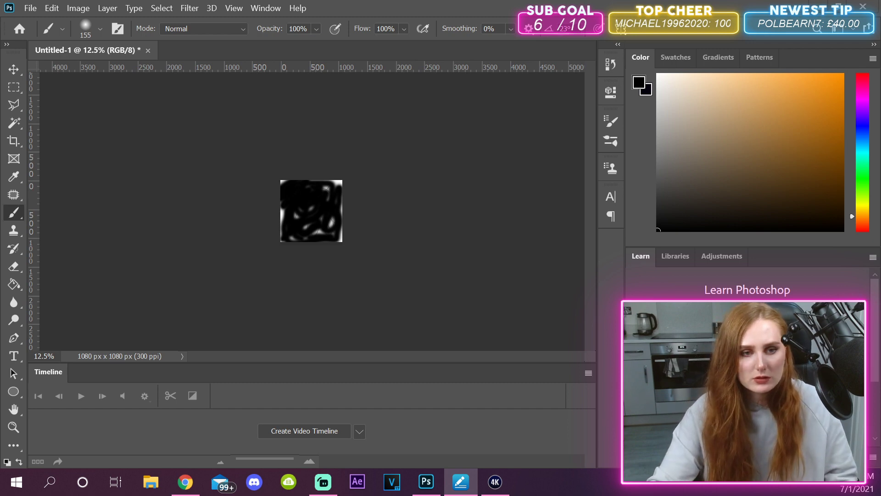
# - Switch to Huion Tablet and run the monitor calibration for the work area, marking the red calibration dot
pyautogui.click(460, 481)
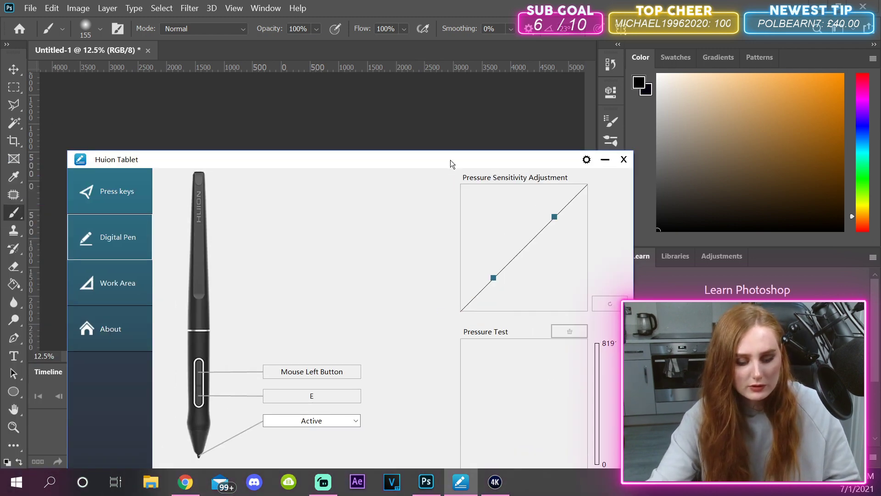
pyautogui.moveTo(447, 162); pyautogui.dragTo(431, 74)
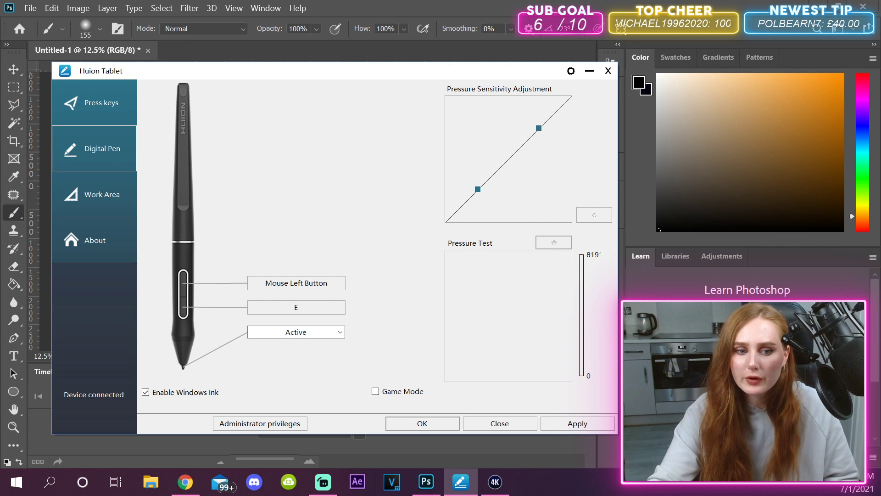
pyautogui.click(94, 197)
pyautogui.click(101, 153)
pyautogui.click(81, 186)
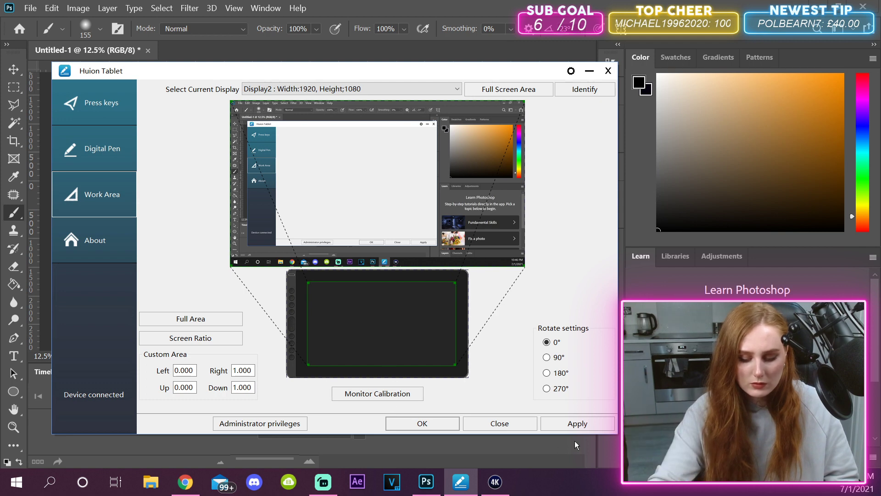
pyautogui.click(376, 395)
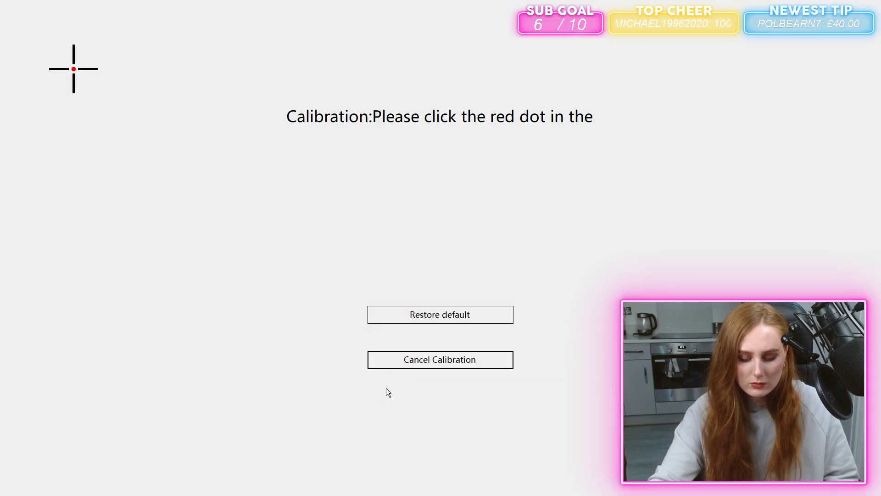
pyautogui.click(73, 69)
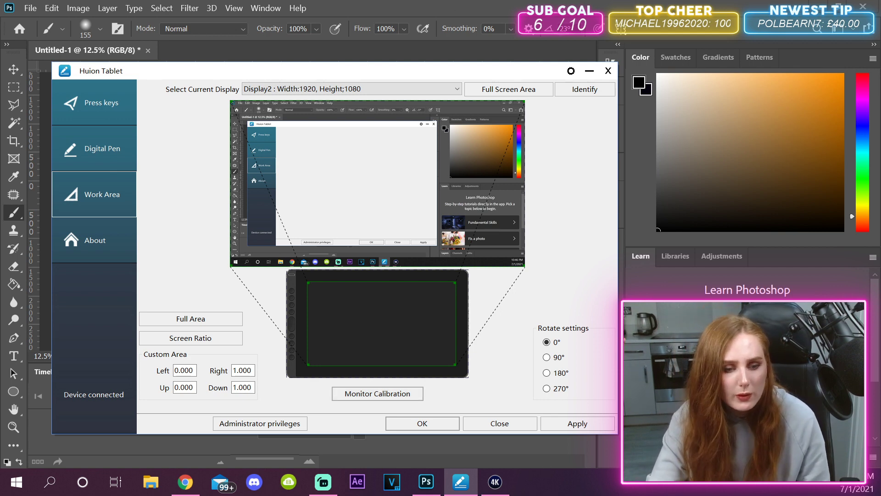
# - Examine the Huion Tablet driver's device information, work area, press key and digital pen settings
pyautogui.hotkey('alt', 'Tab')
pyautogui.hotkey('alt', 'Tab')
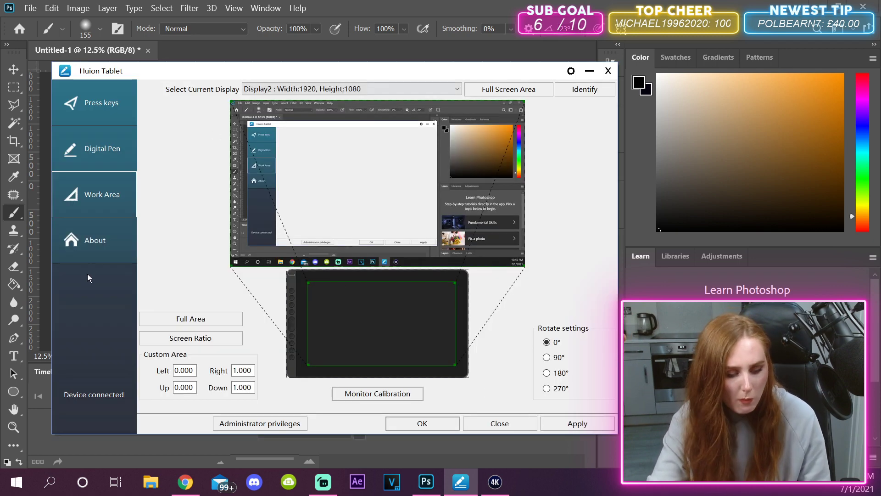
pyautogui.click(103, 244)
pyautogui.click(114, 183)
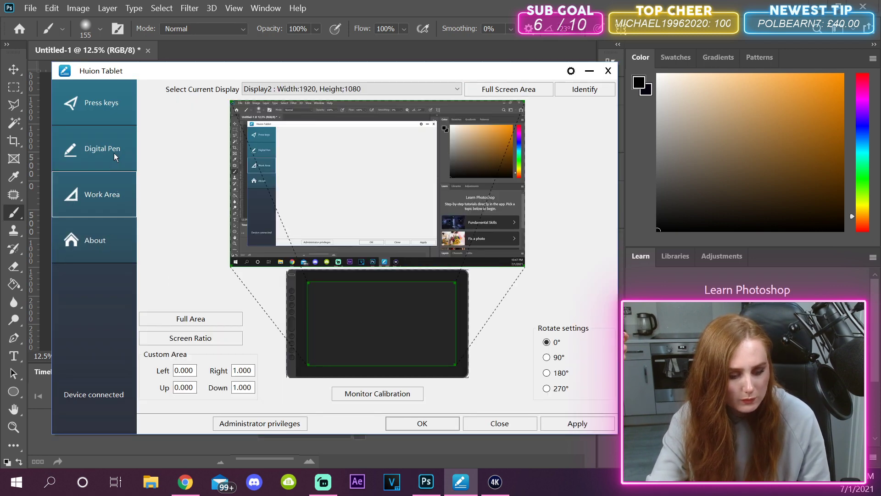
pyautogui.click(114, 153)
pyautogui.click(116, 108)
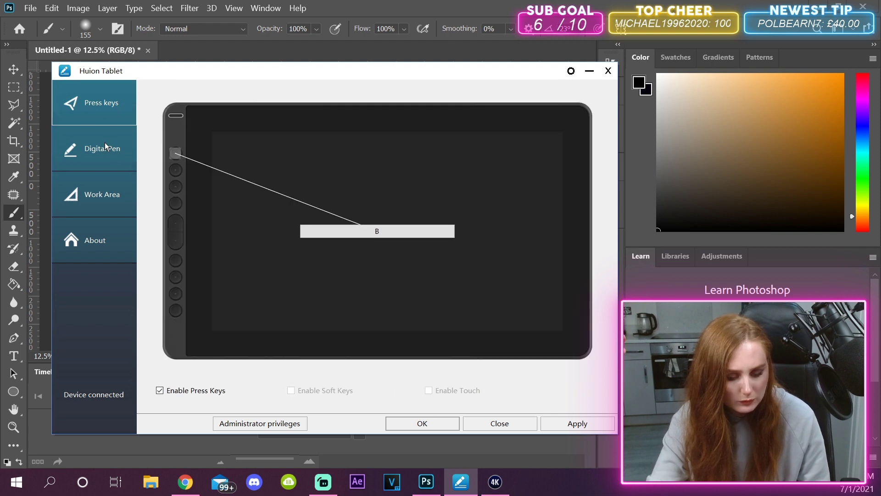
pyautogui.click(105, 143)
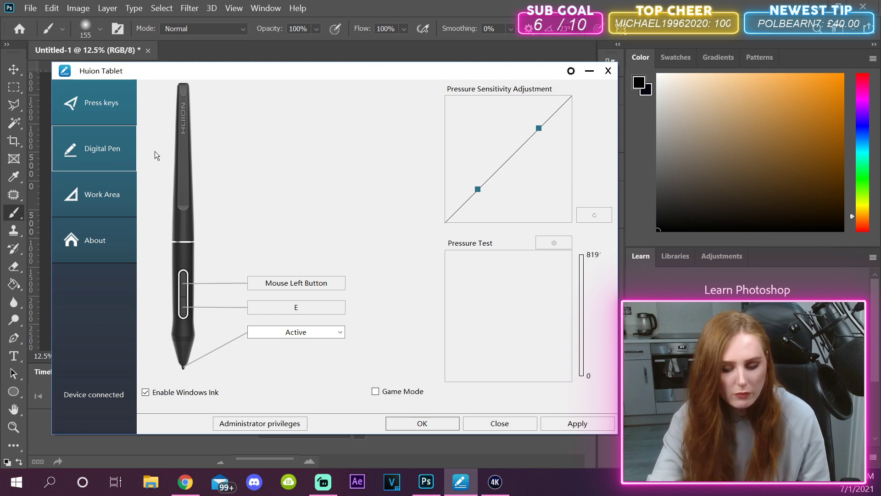
# - Examine the driver's general, hotkey and update settings, and return to the work area configuration
pyautogui.click(571, 71)
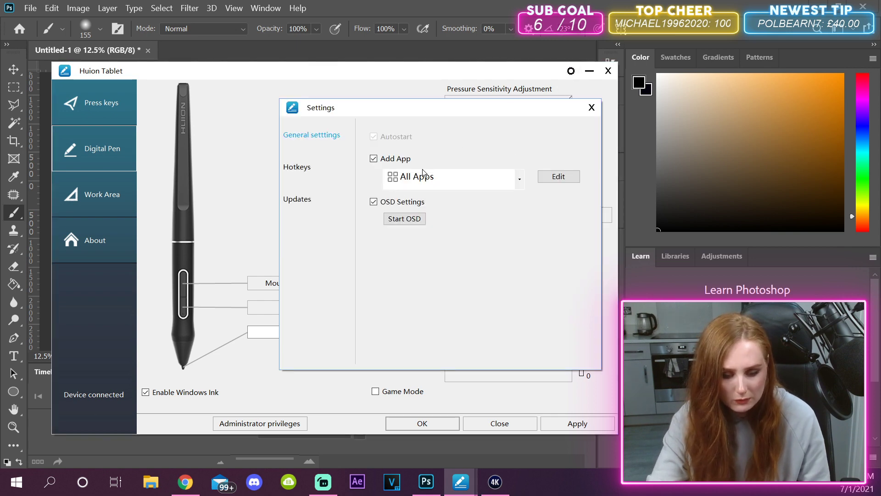
pyautogui.click(294, 199)
pyautogui.click(301, 169)
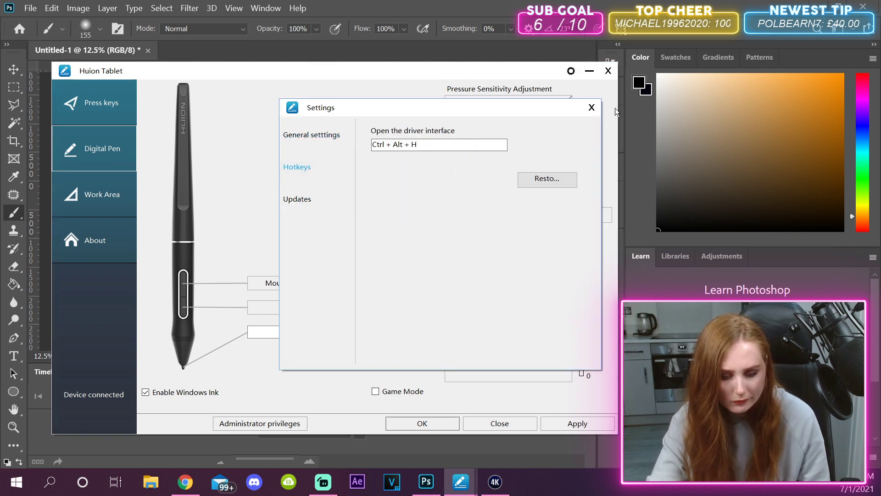
pyautogui.click(592, 107)
pyautogui.click(98, 196)
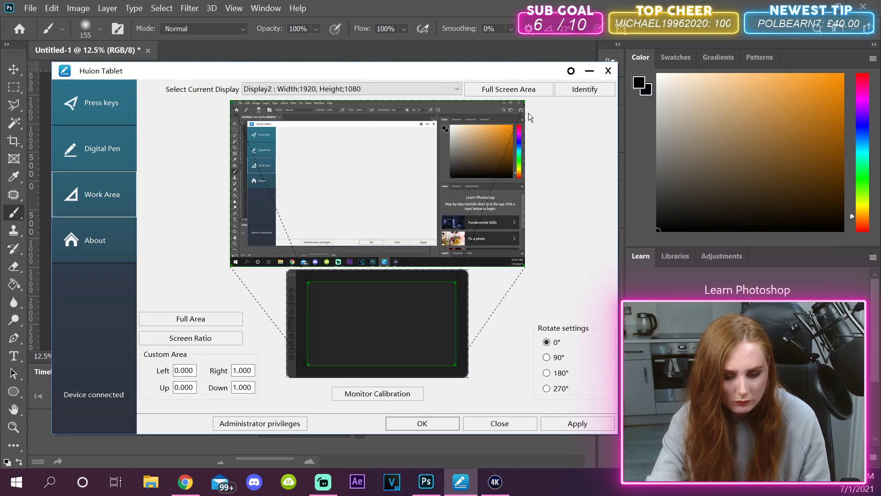
pyautogui.click(571, 71)
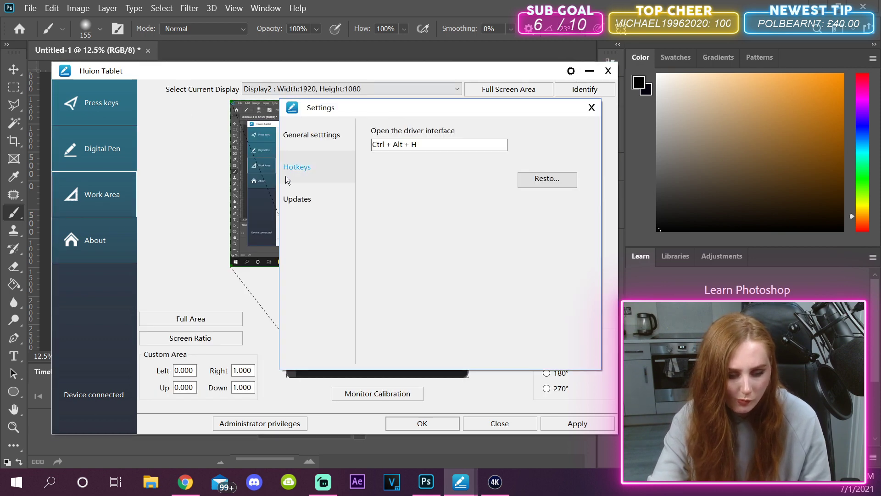
pyautogui.click(296, 196)
pyautogui.click(330, 139)
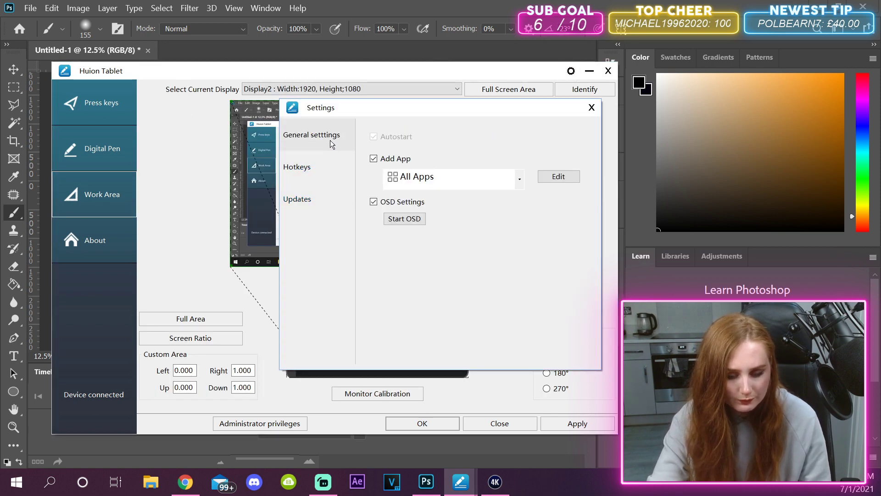
pyautogui.click(591, 109)
# - Try a 270° rotation of the tablet work area, set it back to 0°, and request administrator privileges for the driver
pyautogui.click(546, 388)
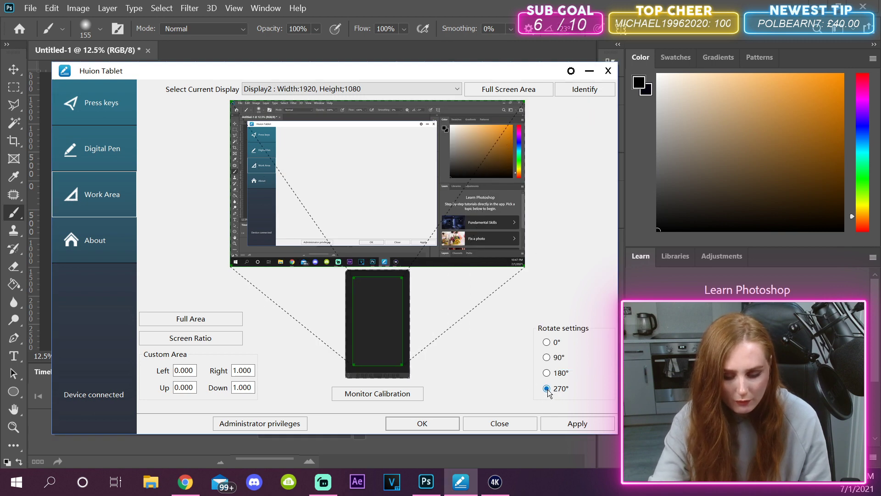
pyautogui.click(546, 343)
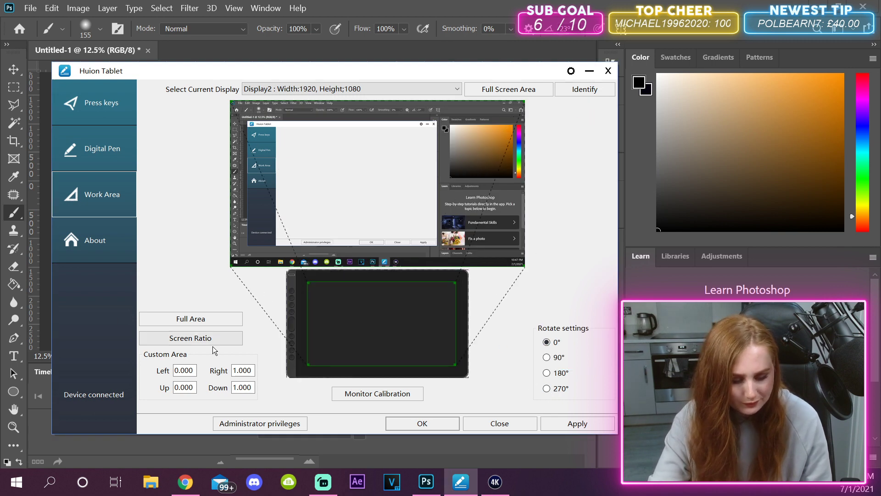
pyautogui.click(293, 422)
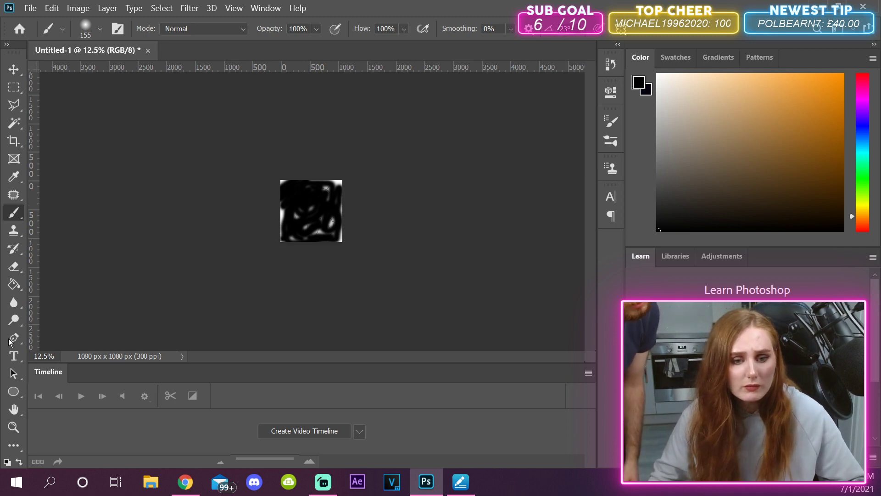
# - Enlarge the Photoshop canvas view to 50% with the Zoom tool, and reactivate the Brush tool
pyautogui.click(13, 427)
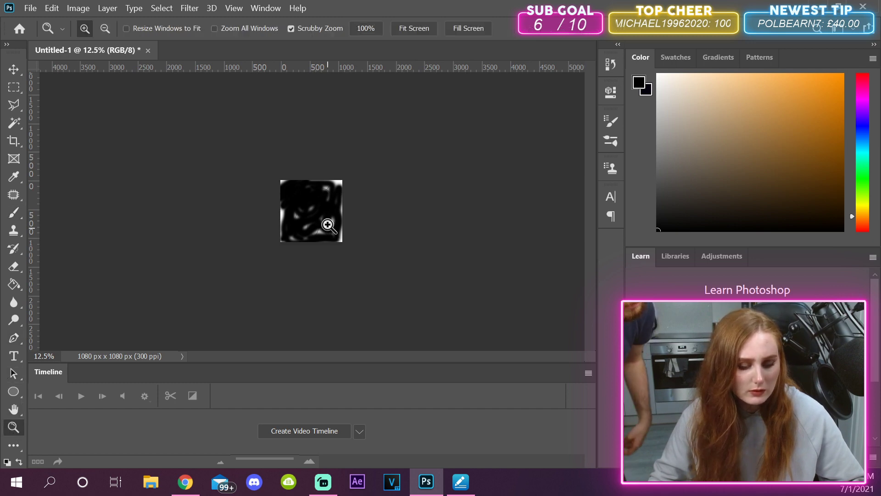
pyautogui.click(309, 207)
pyautogui.click(312, 208)
pyautogui.click(313, 207)
pyautogui.click(312, 204)
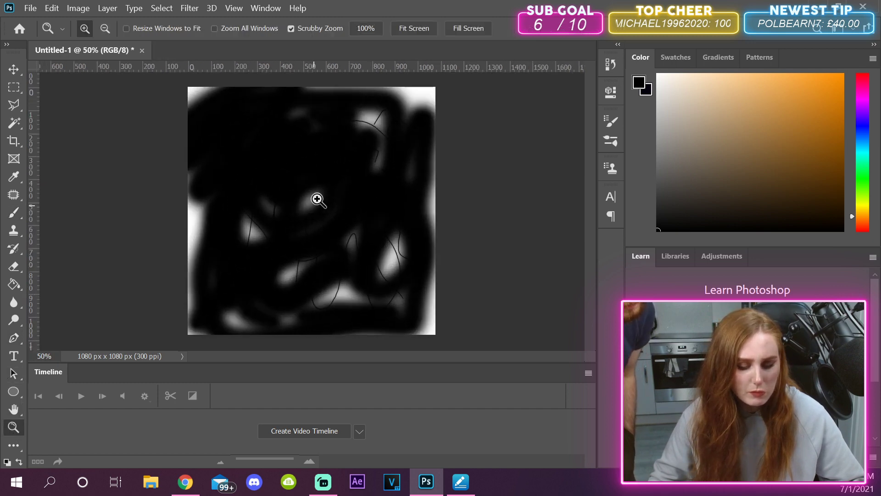
pyautogui.click(13, 212)
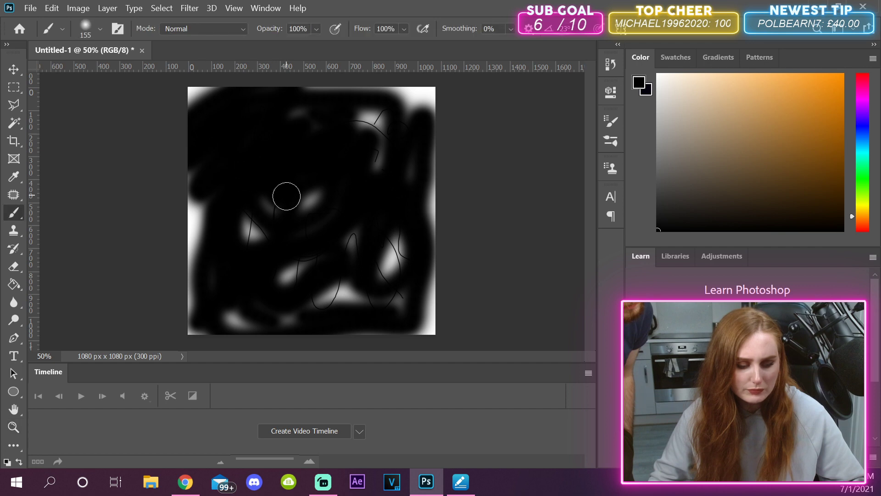